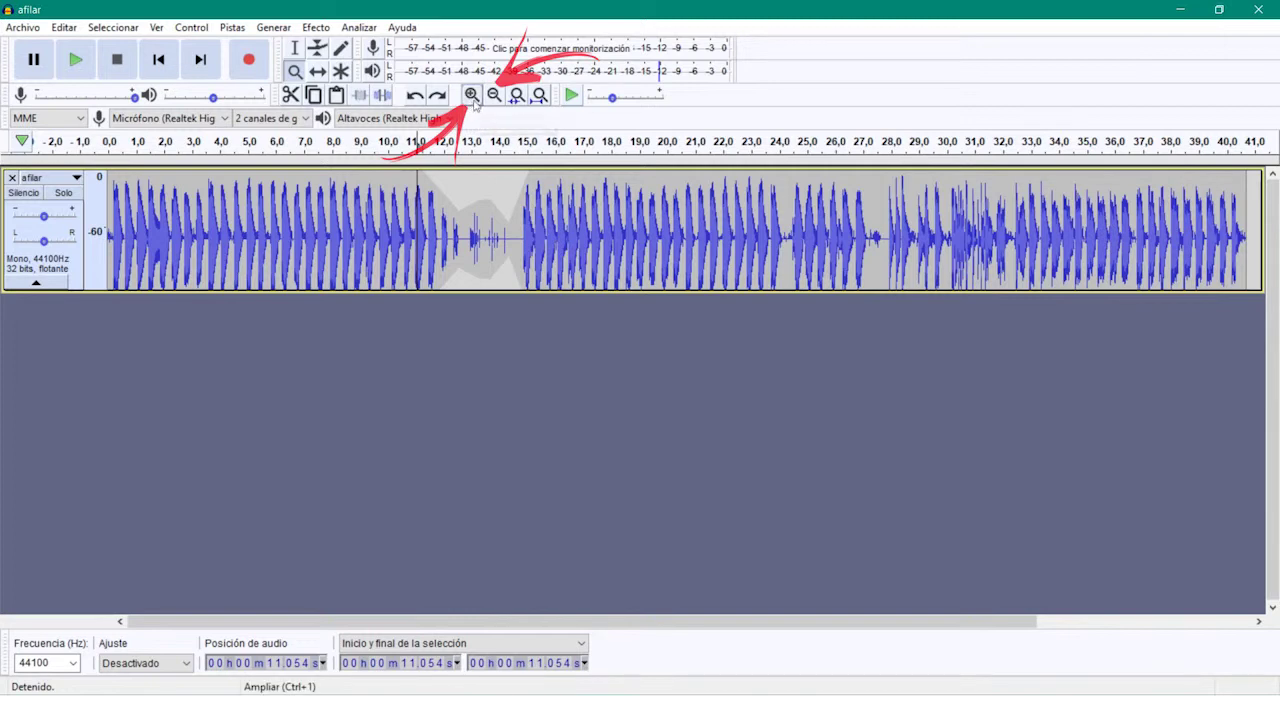
Zoom in twice on the waveform around the cursor near 11 seconds and zoom back out twice
click(474, 97)
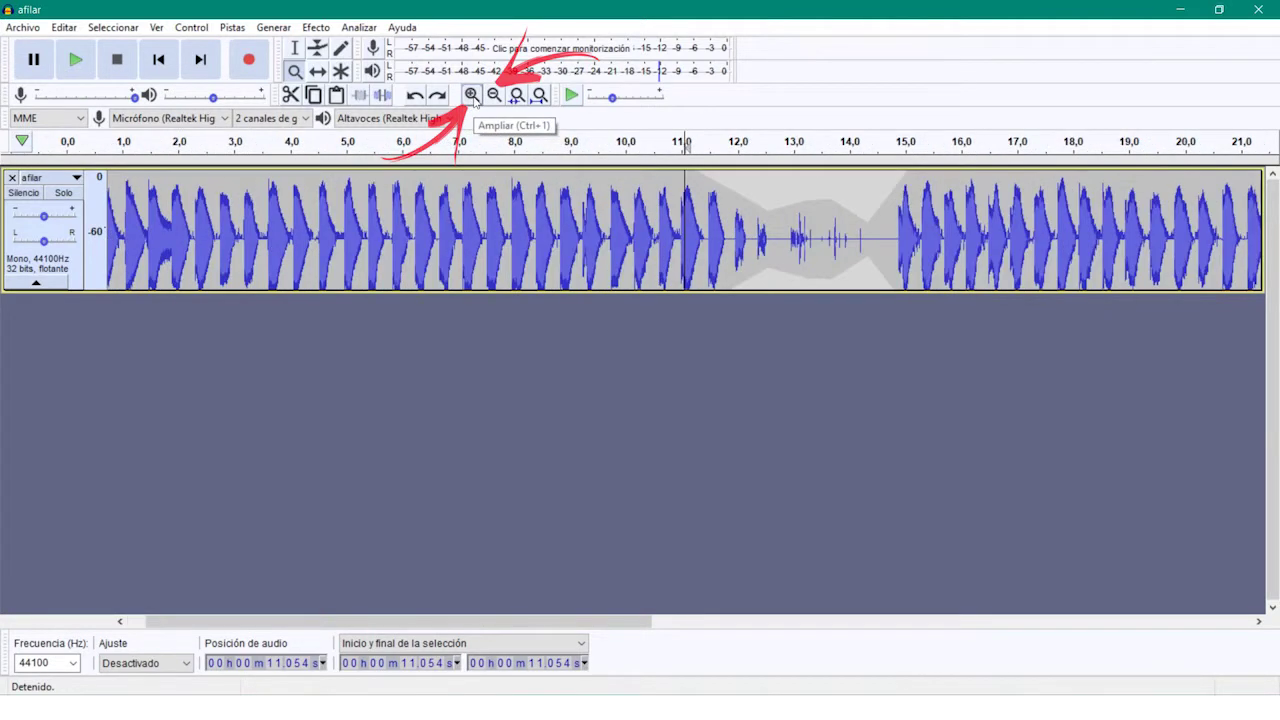
click(474, 97)
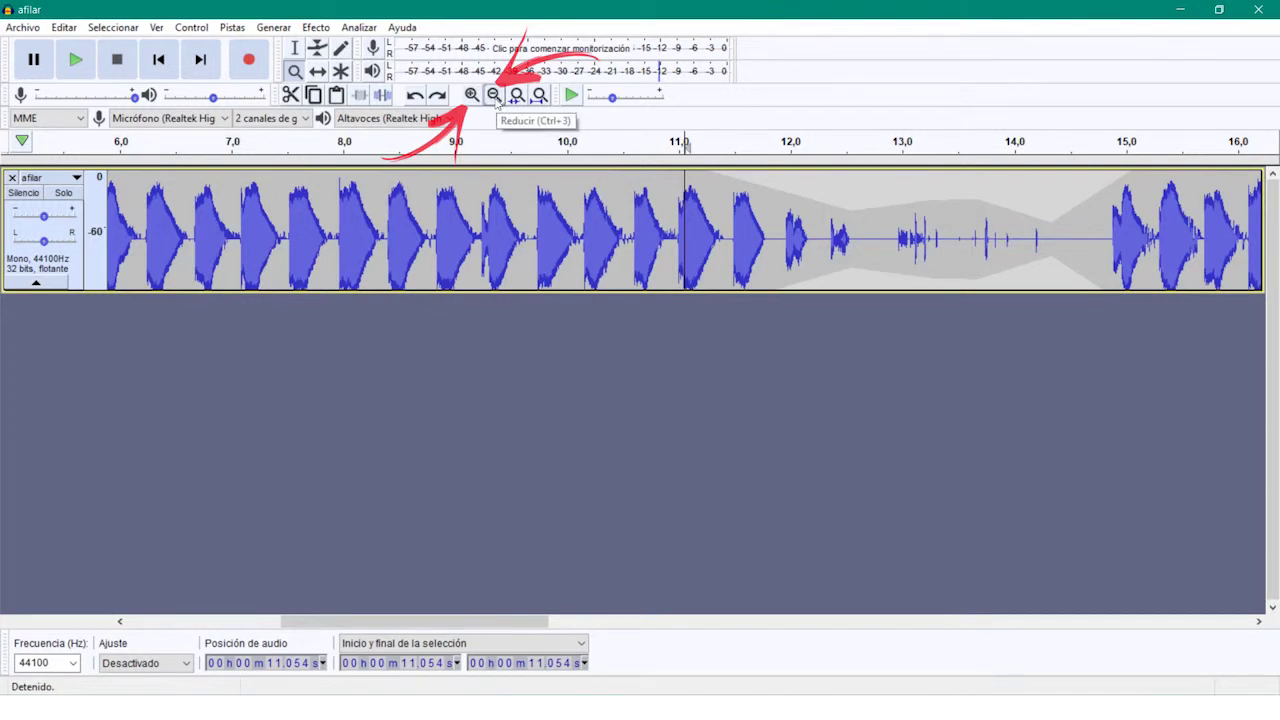
click(494, 96)
click(494, 96)
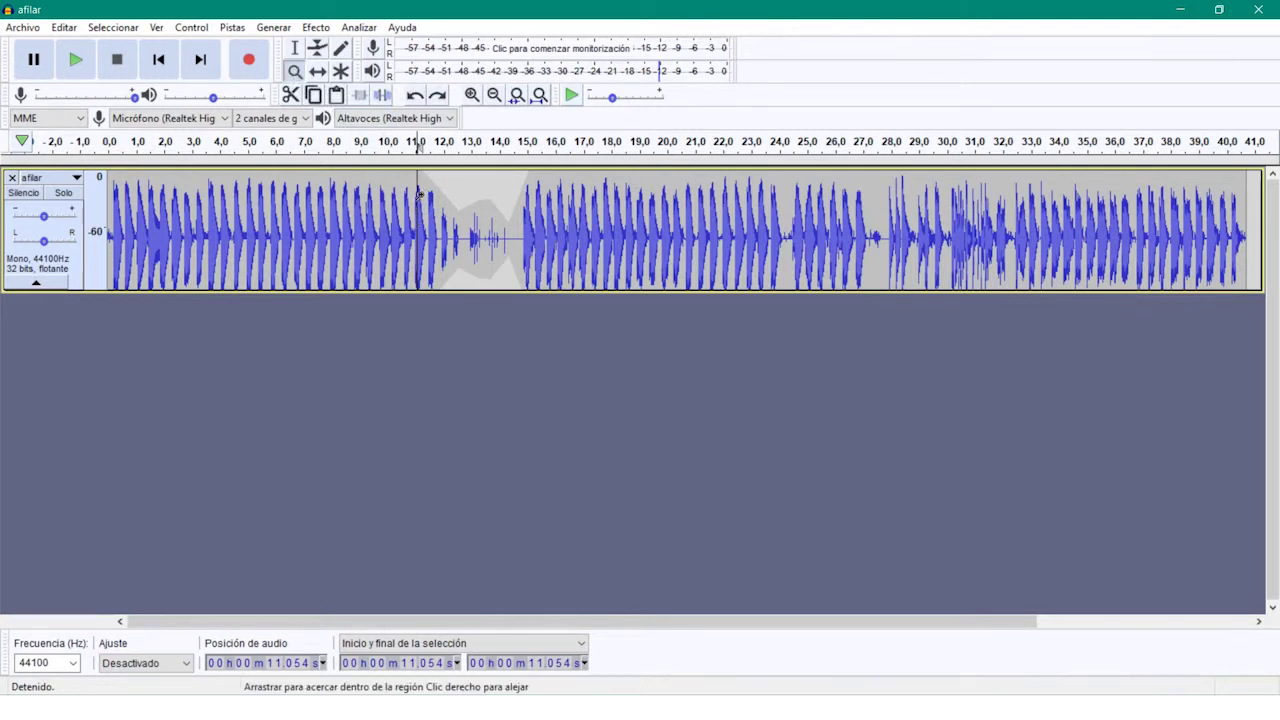
Use the Zoom tool to enlarge the region from about 12.7 to 14.6 seconds, and zoom back out to show most of the track
drag(462, 240, 513, 234)
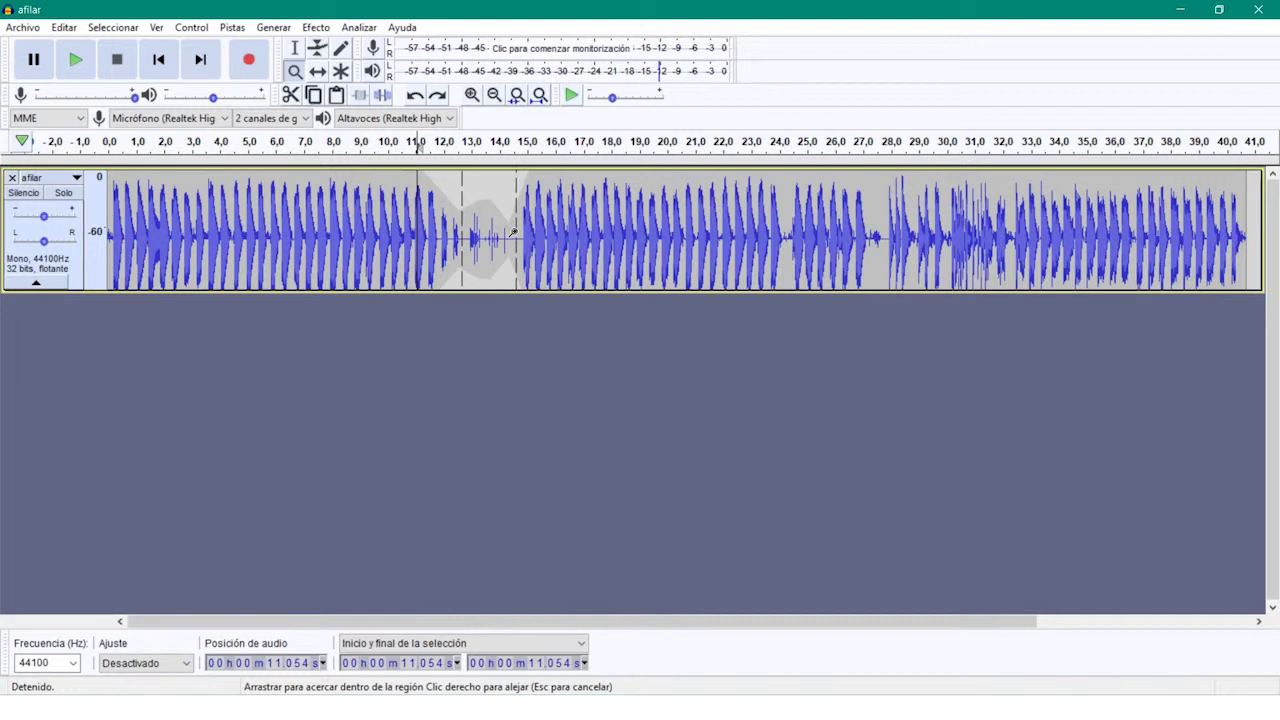
drag(513, 234, 513, 234)
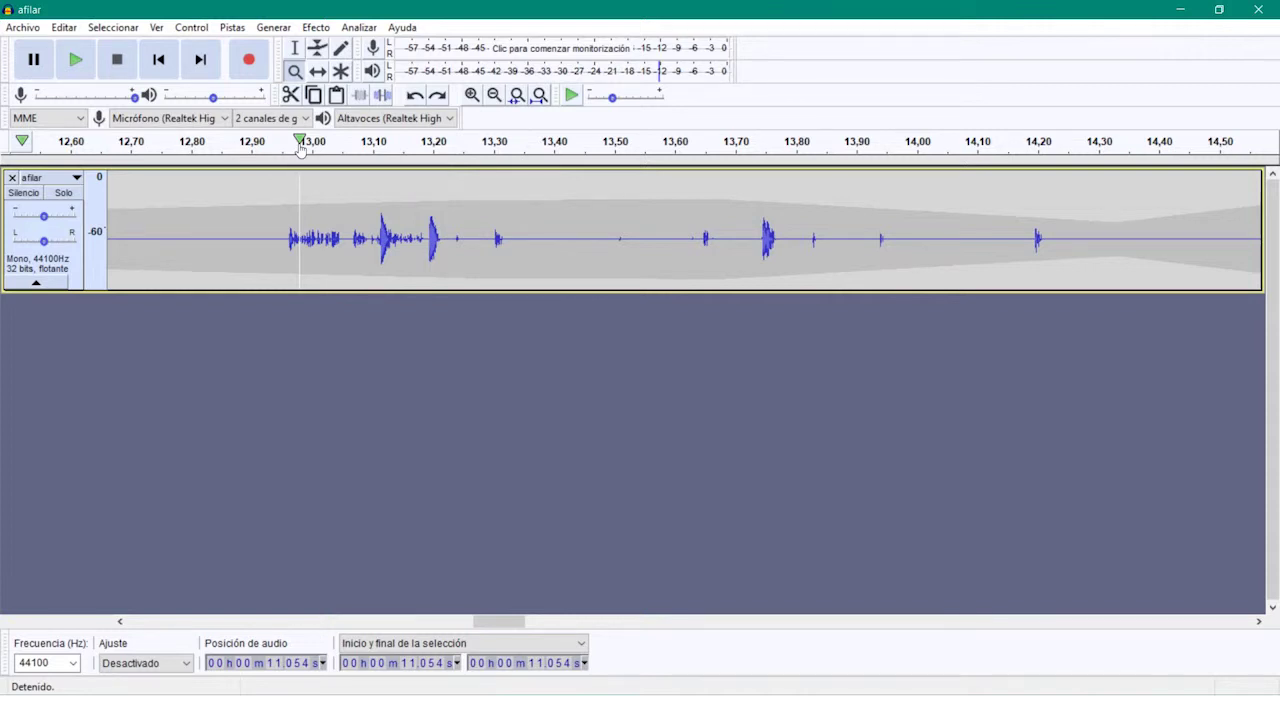
click(494, 96)
click(494, 96)
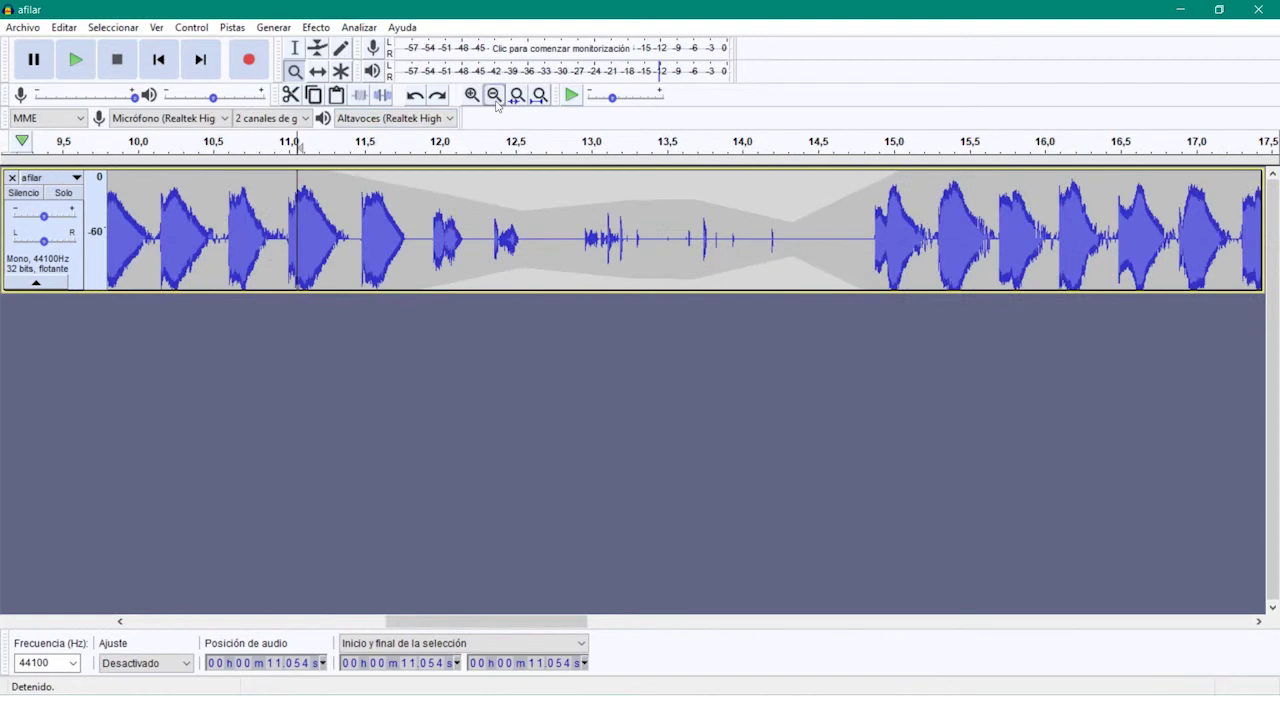
click(494, 96)
click(494, 96)
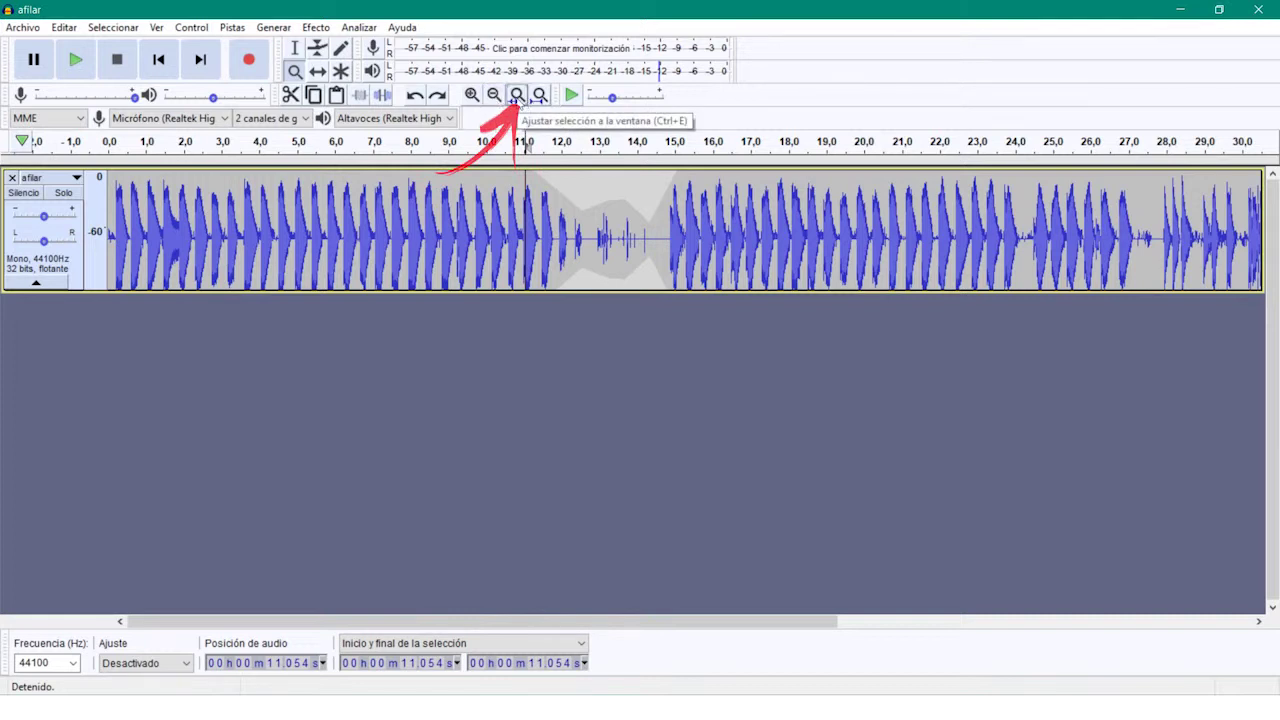
Select the audio from 11.375 to 13.513 seconds, fit the selection to the window, and fit the whole project back into view
click(517, 95)
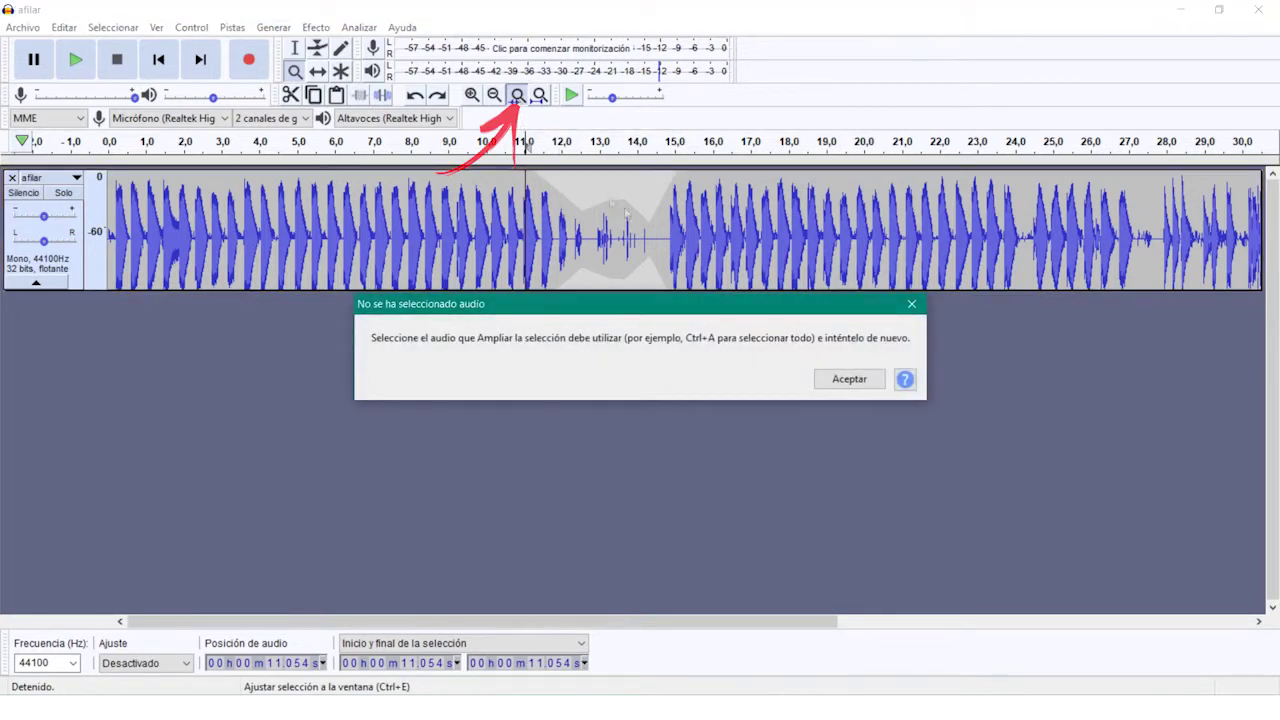
click(849, 379)
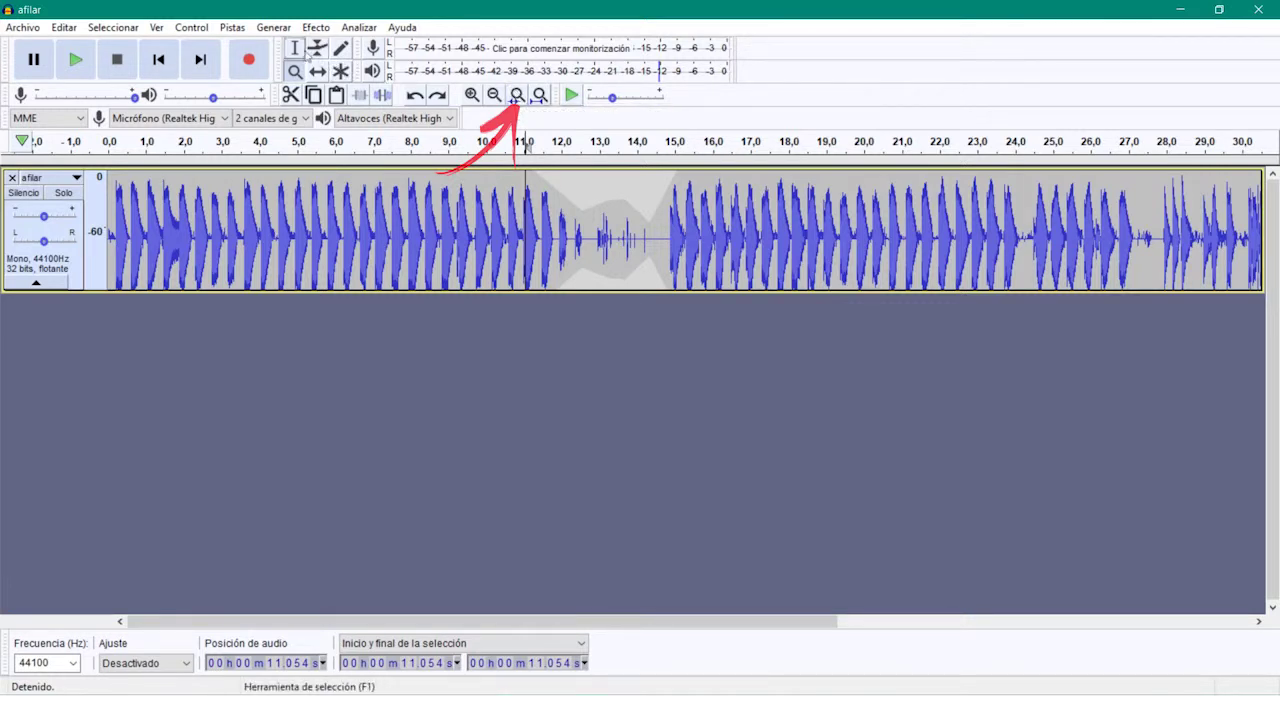
click(297, 50)
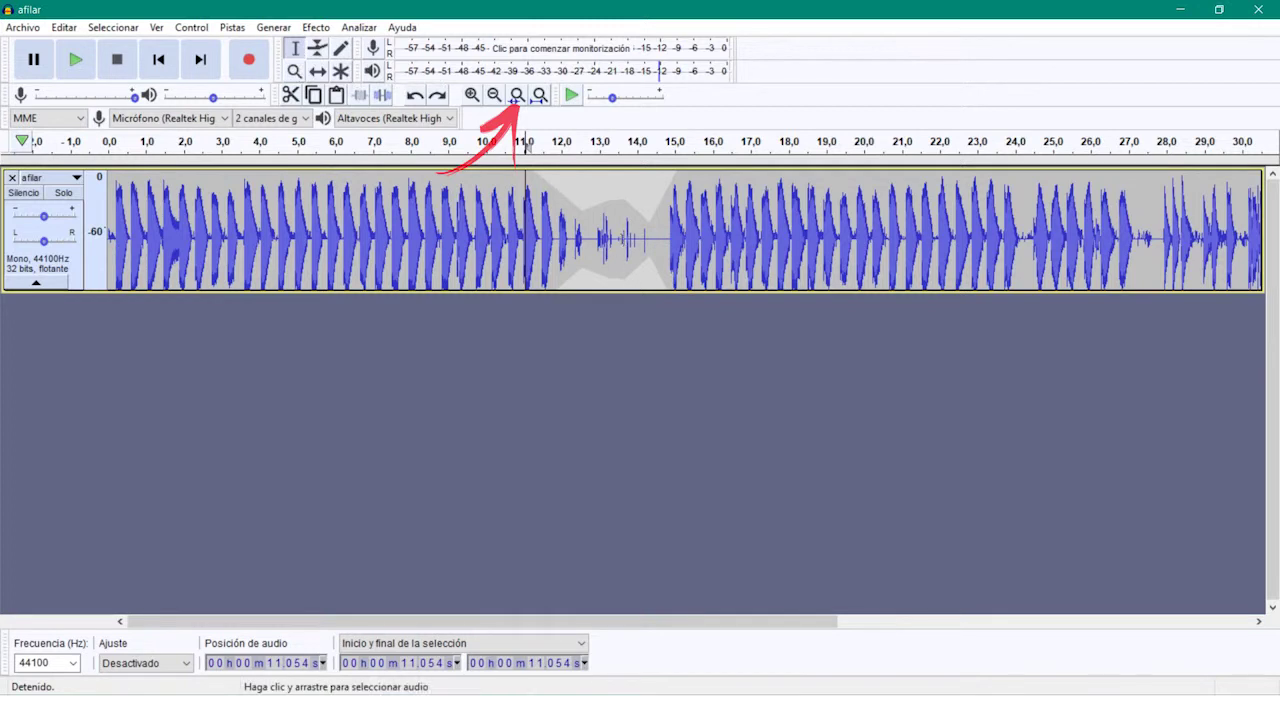
click(619, 235)
drag(619, 235, 537, 240)
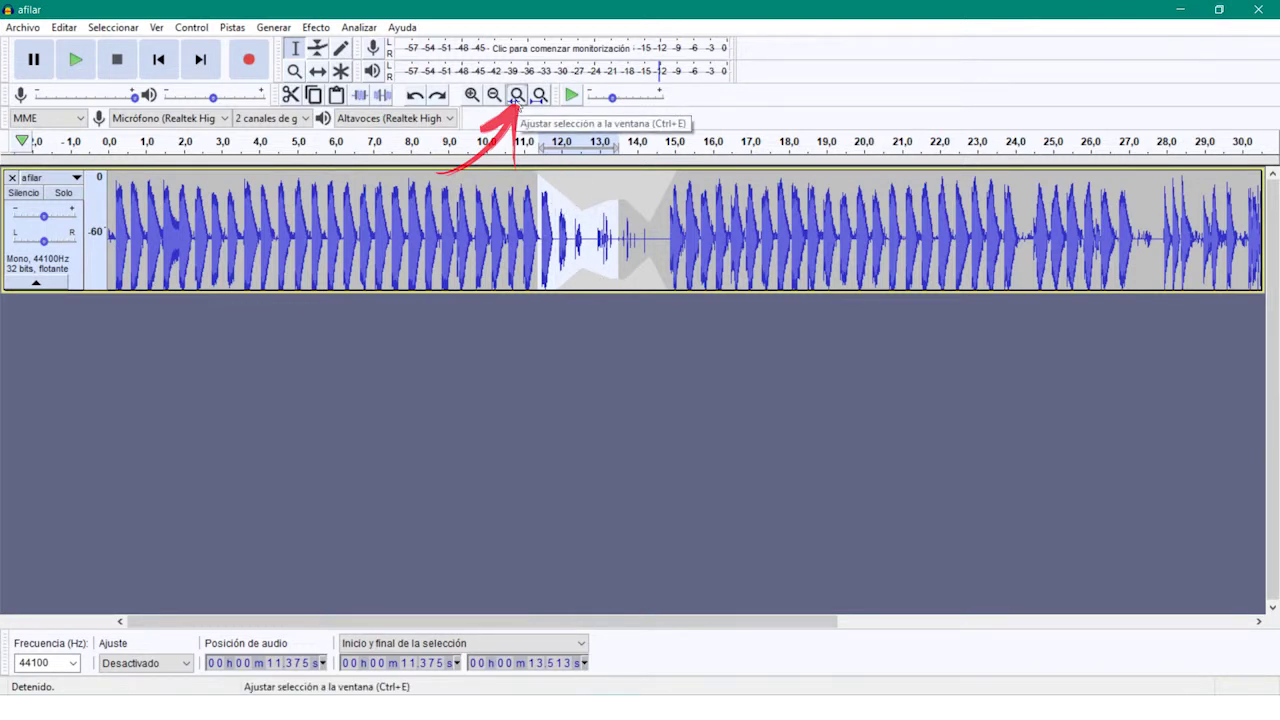
click(518, 97)
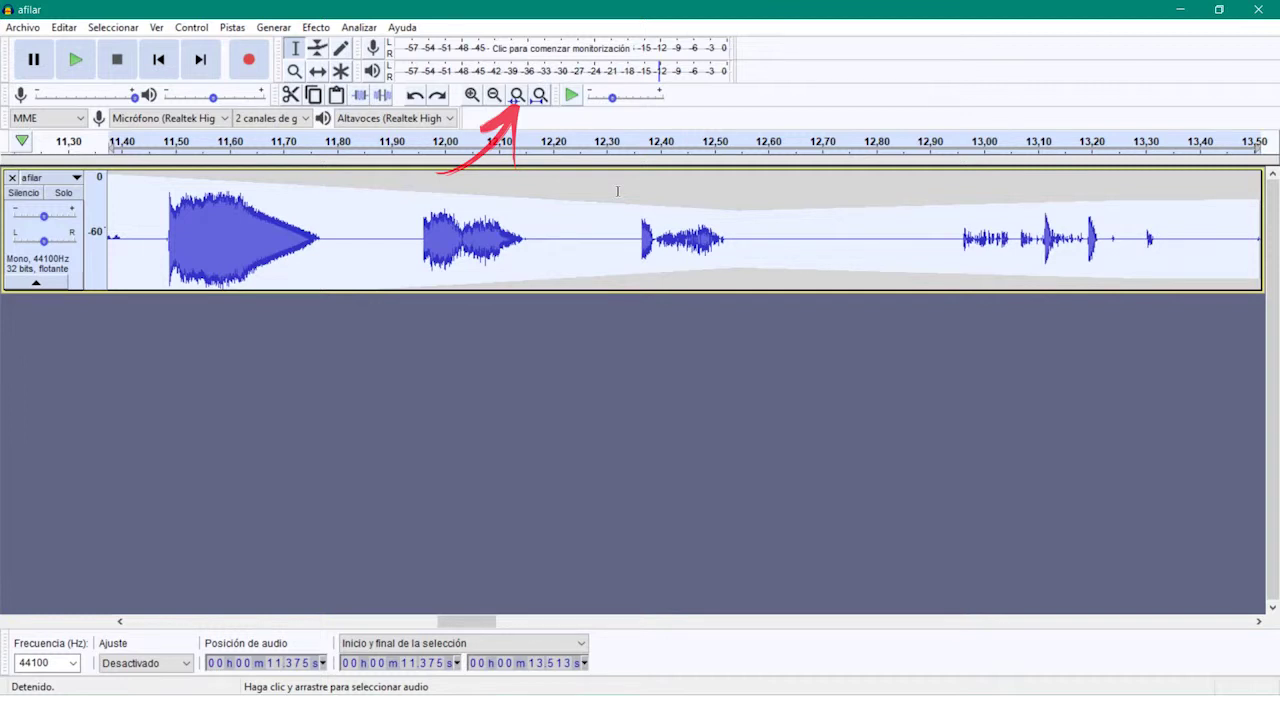
click(539, 96)
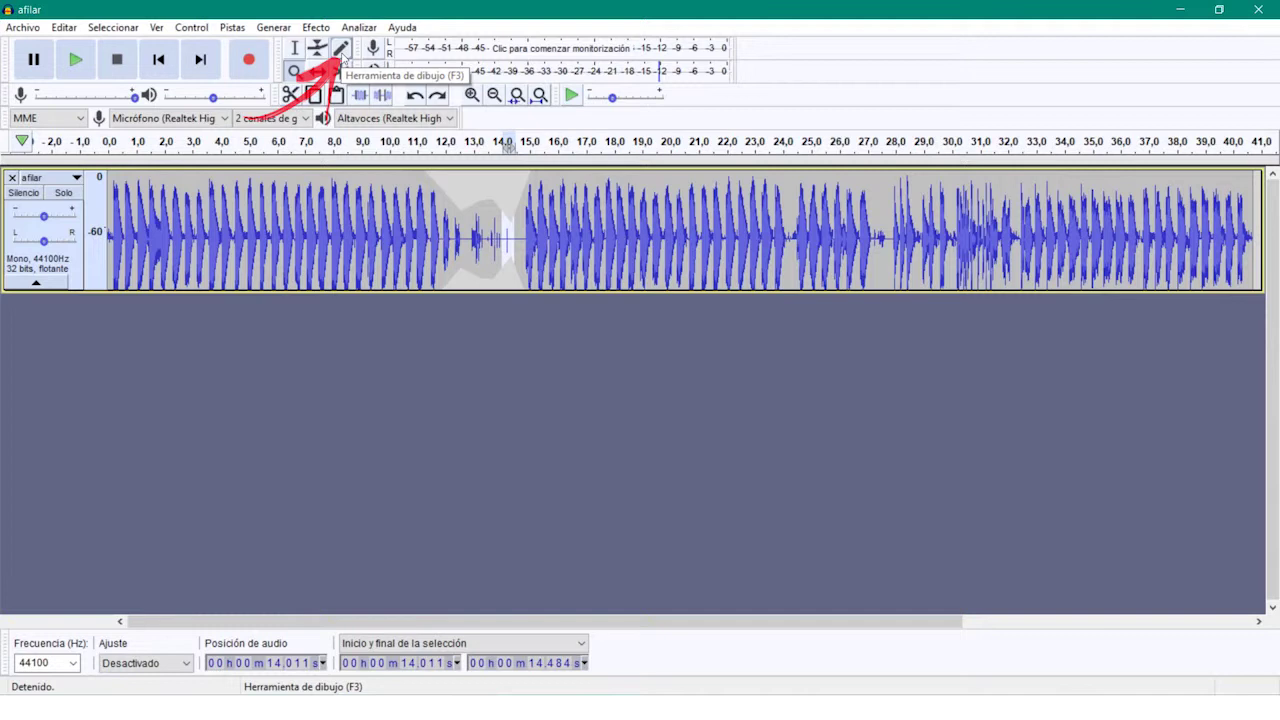
Shorten the selection so it ends at 14.366 seconds and fit it to the window
click(341, 50)
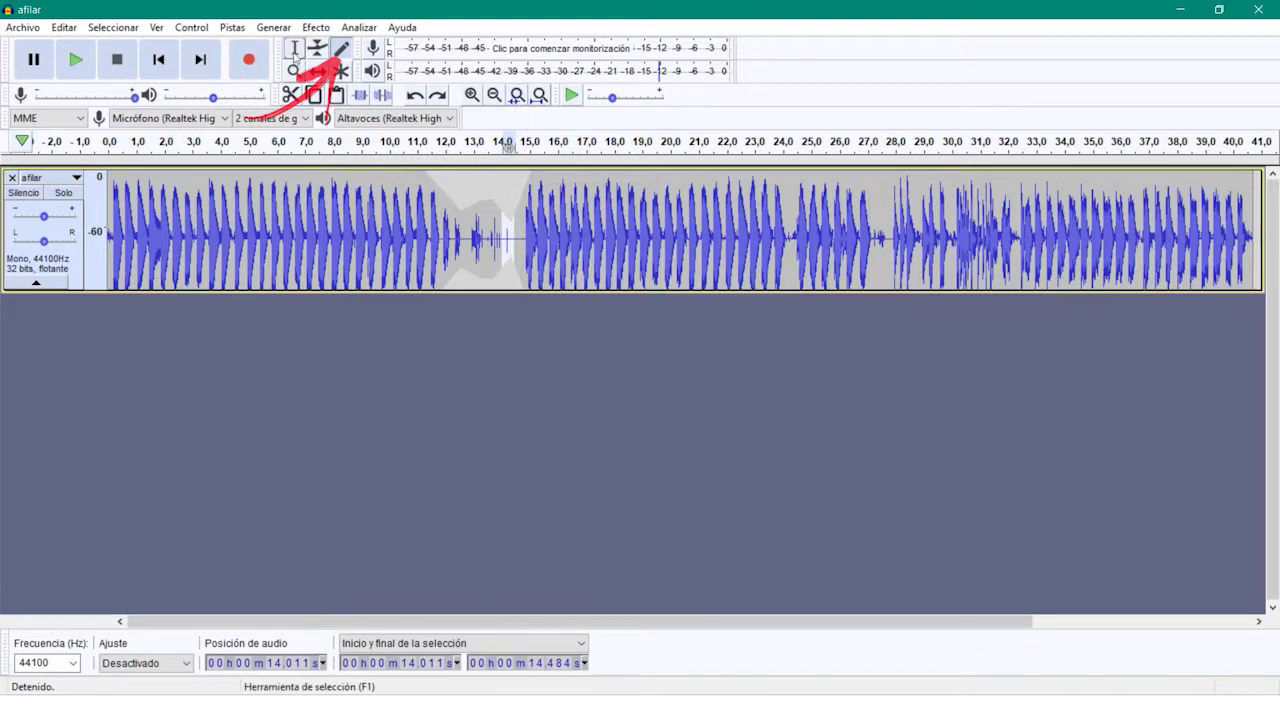
click(295, 49)
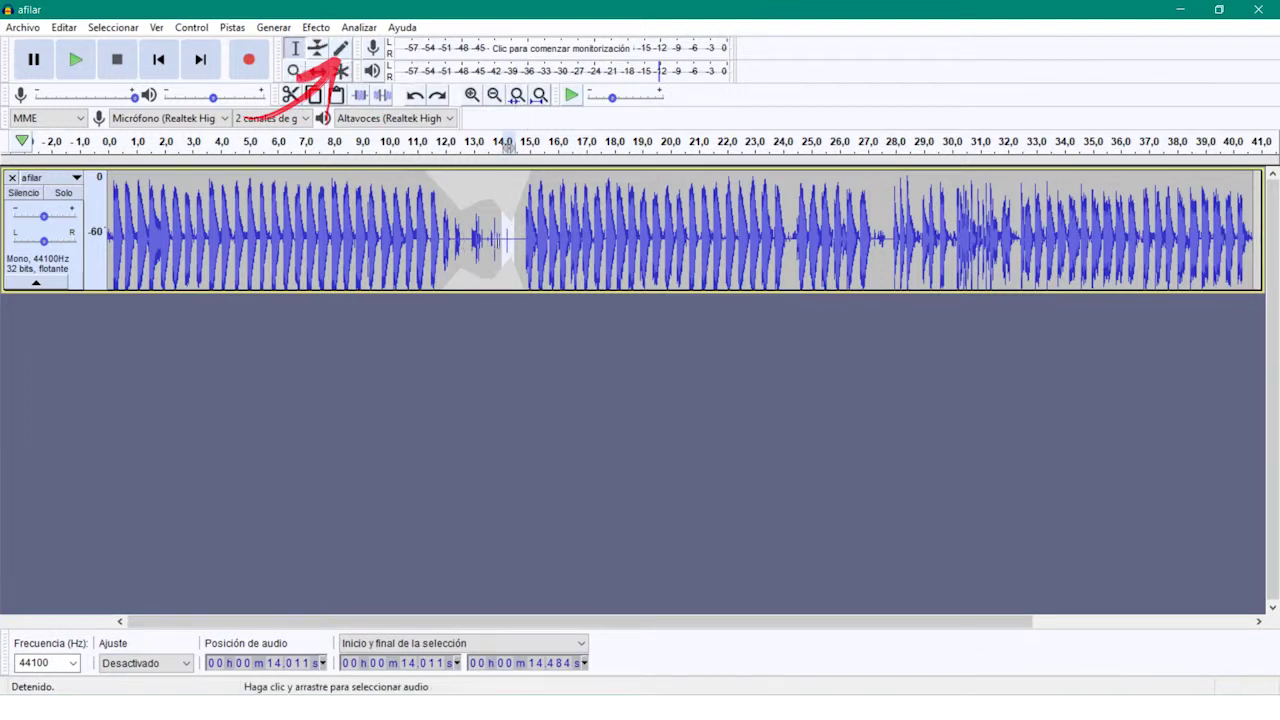
drag(507, 237, 505, 238)
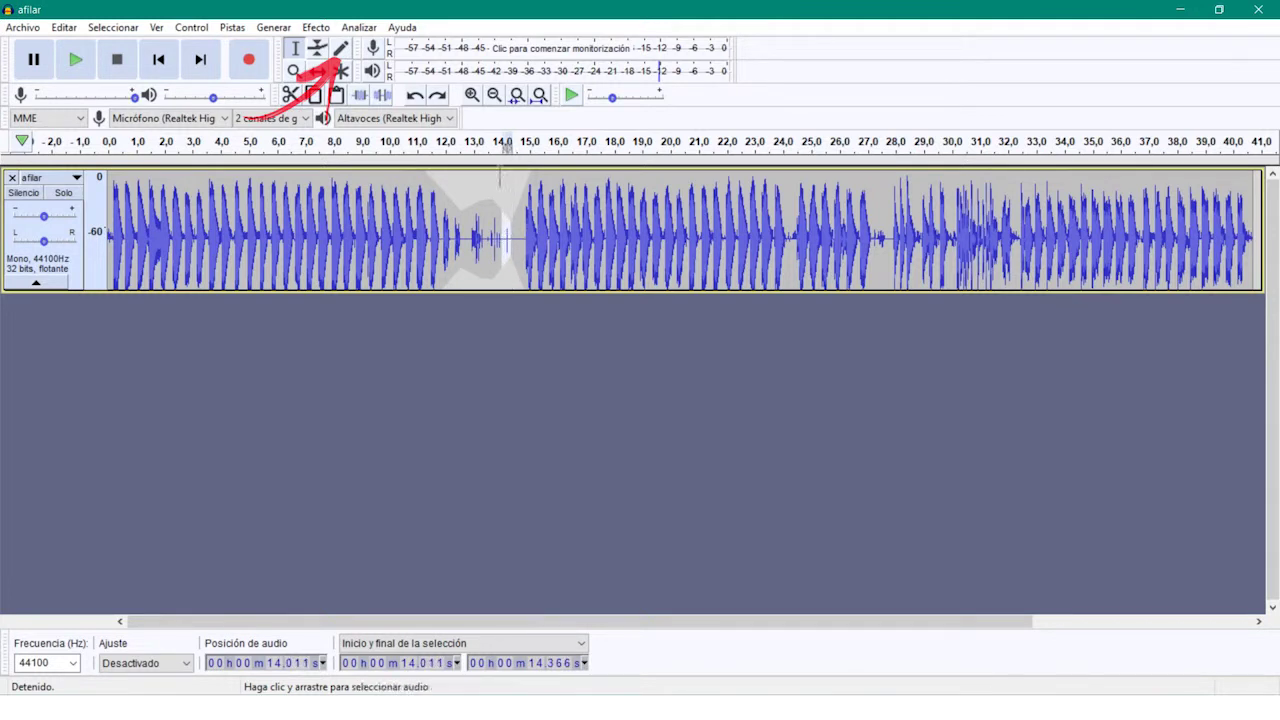
click(514, 100)
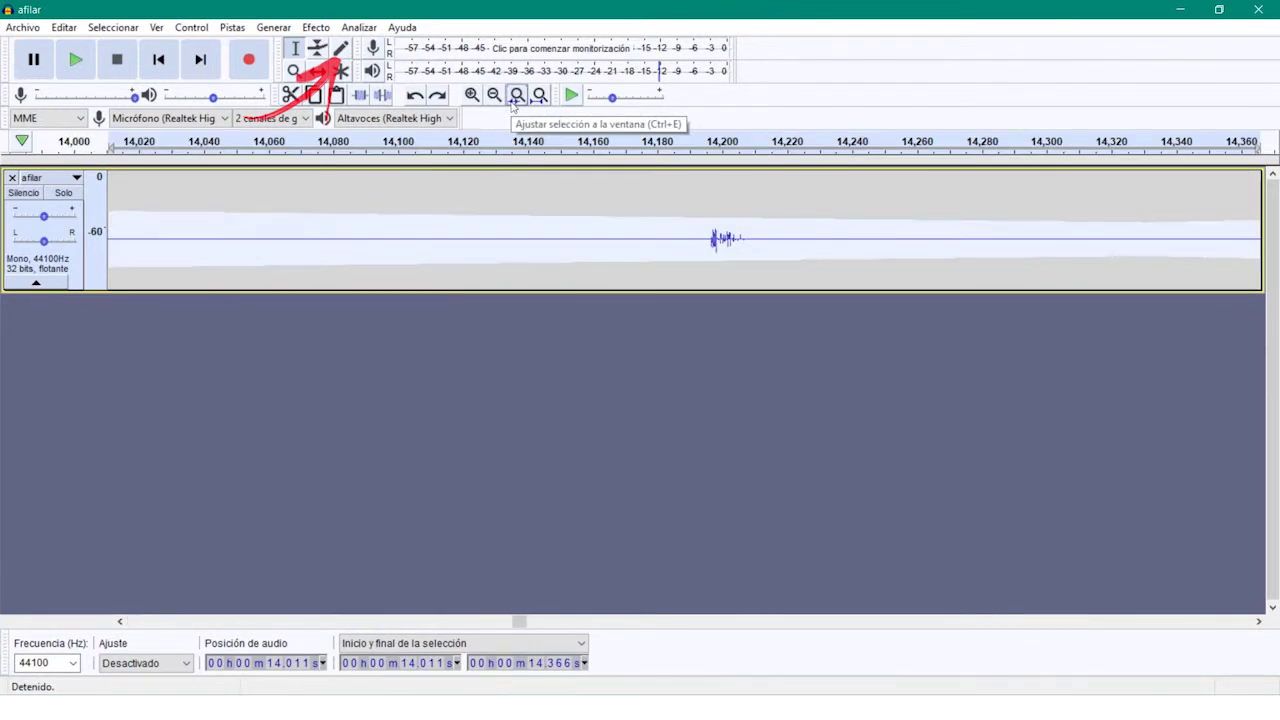
Try to edit the samples near 14.200 seconds with the Draw tool
click(342, 52)
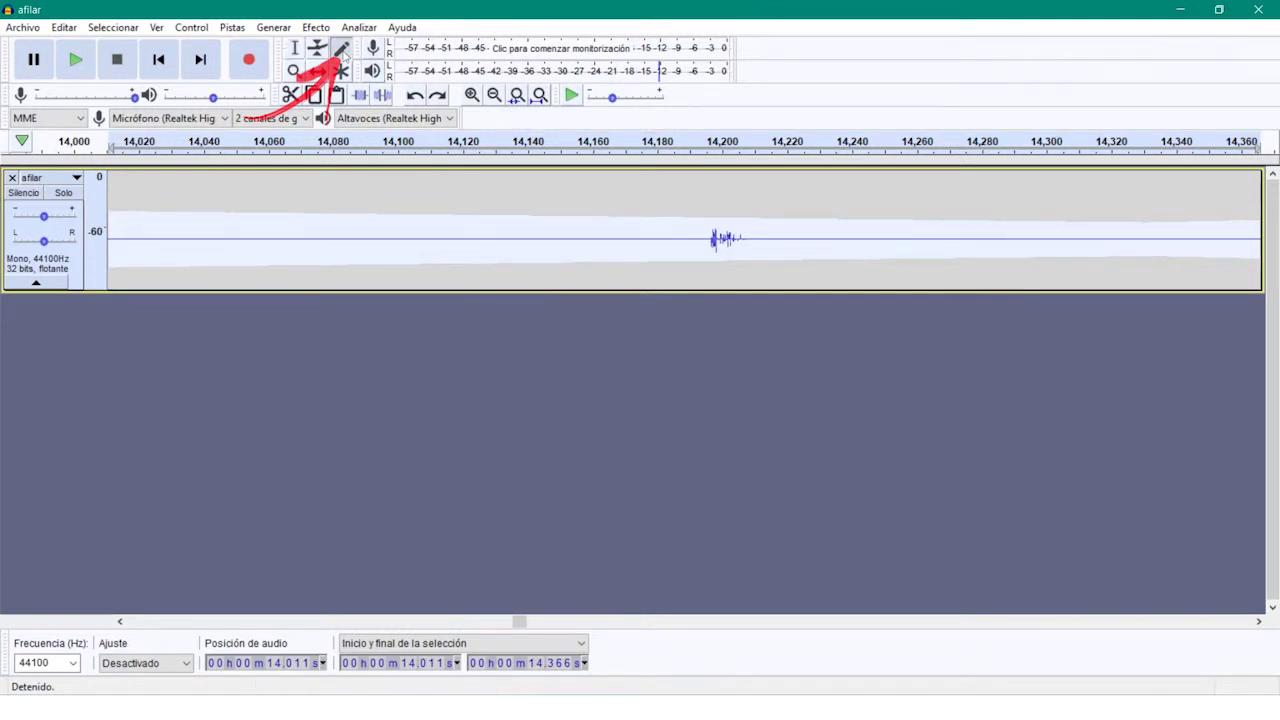
click(716, 238)
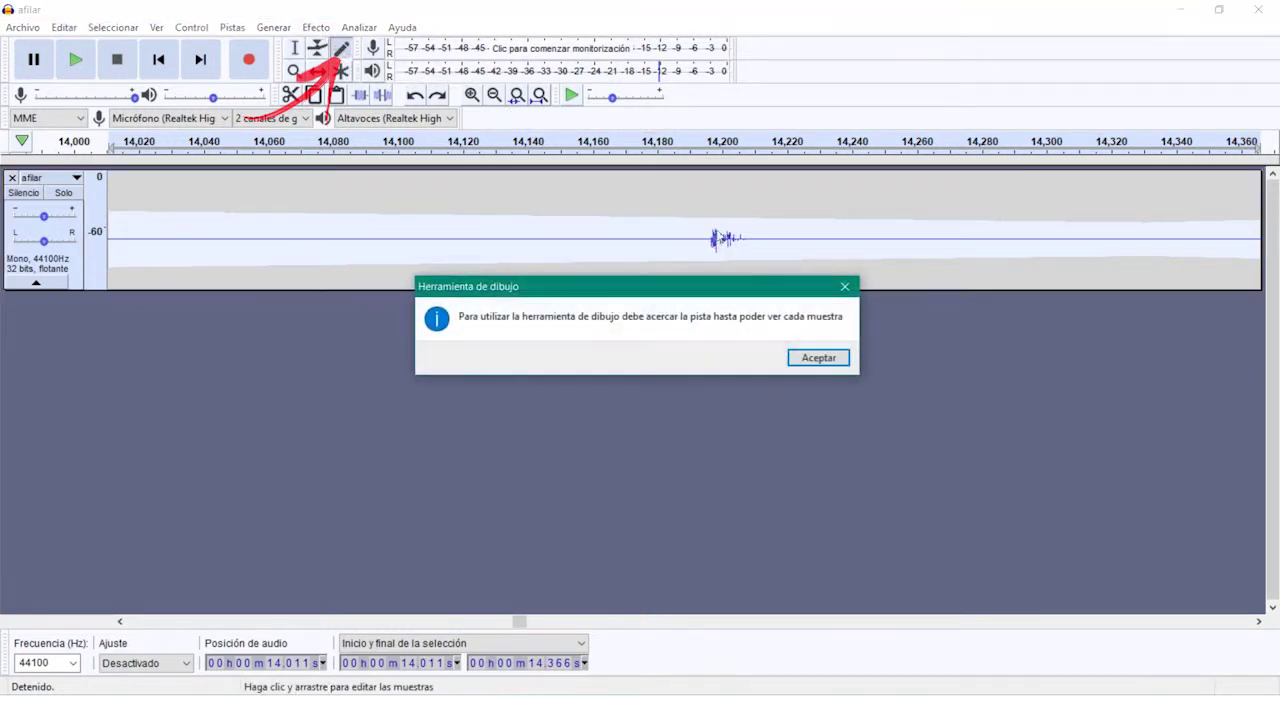
click(845, 289)
Draw a freehand wave over the individual samples from about 14.1998 to 14.2022 seconds with the Draw tool
click(293, 70)
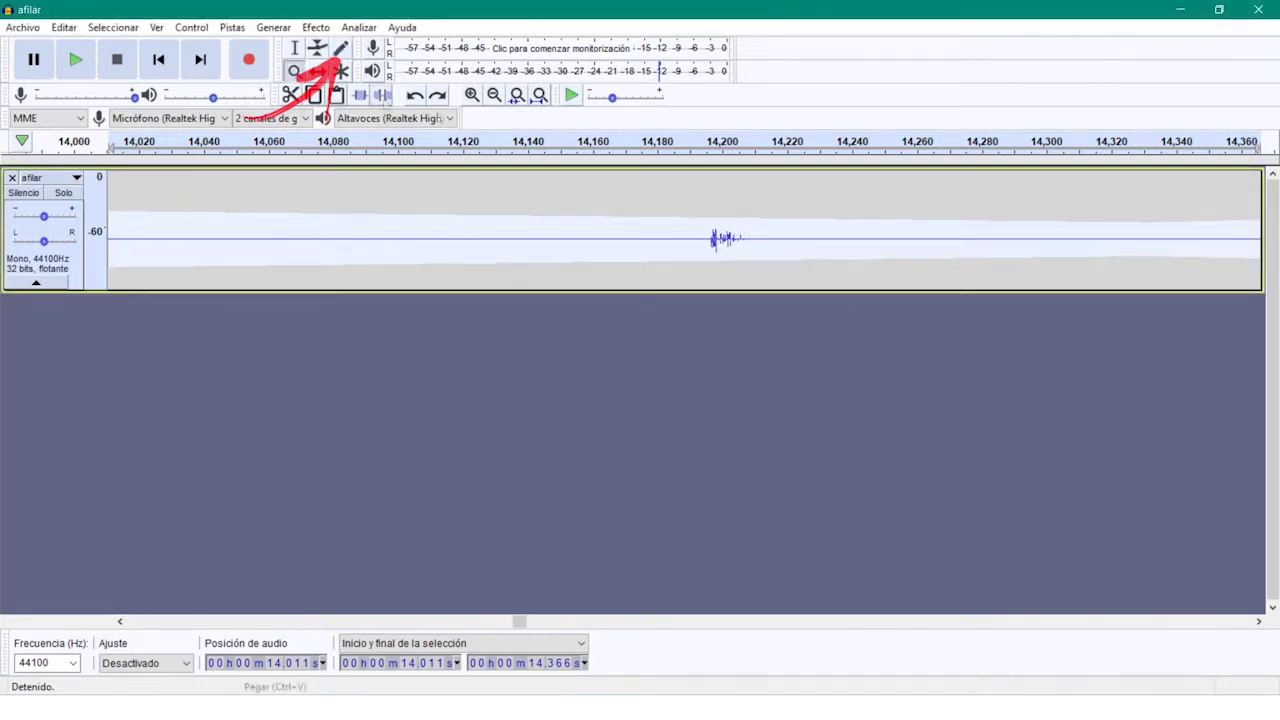
click(720, 238)
click(729, 238)
click(729, 238)
click(729, 238)
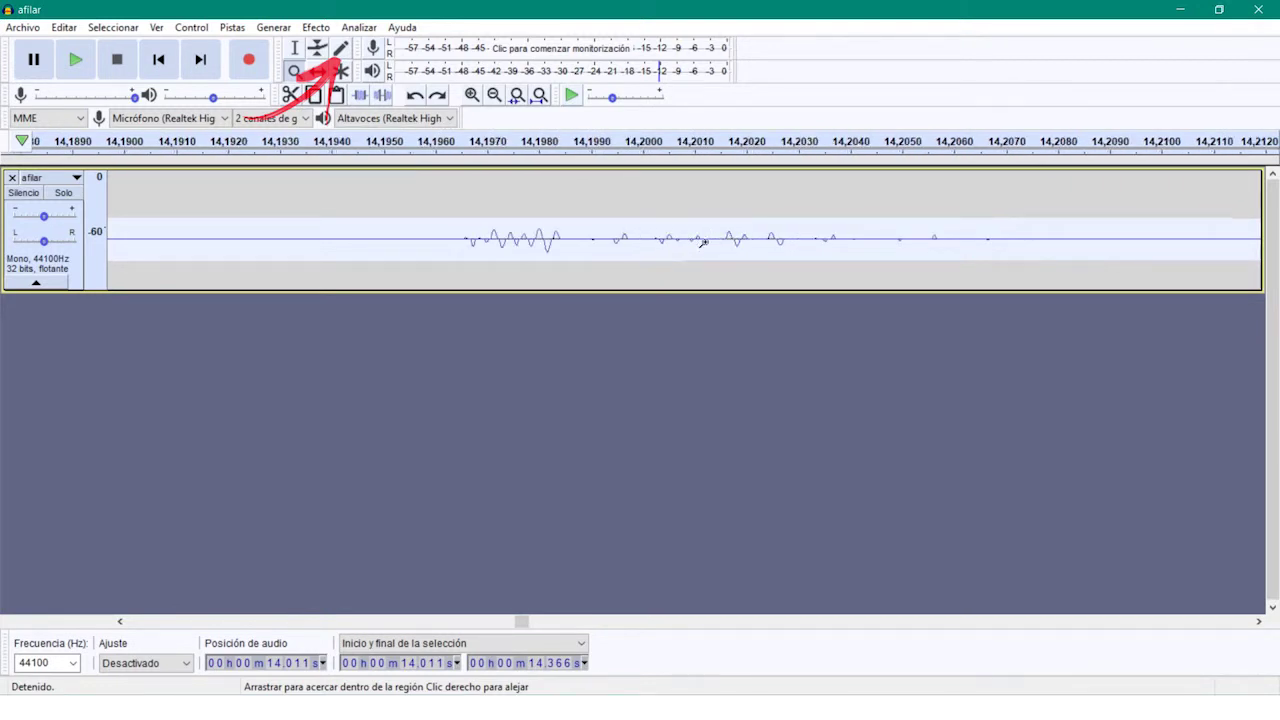
click(708, 238)
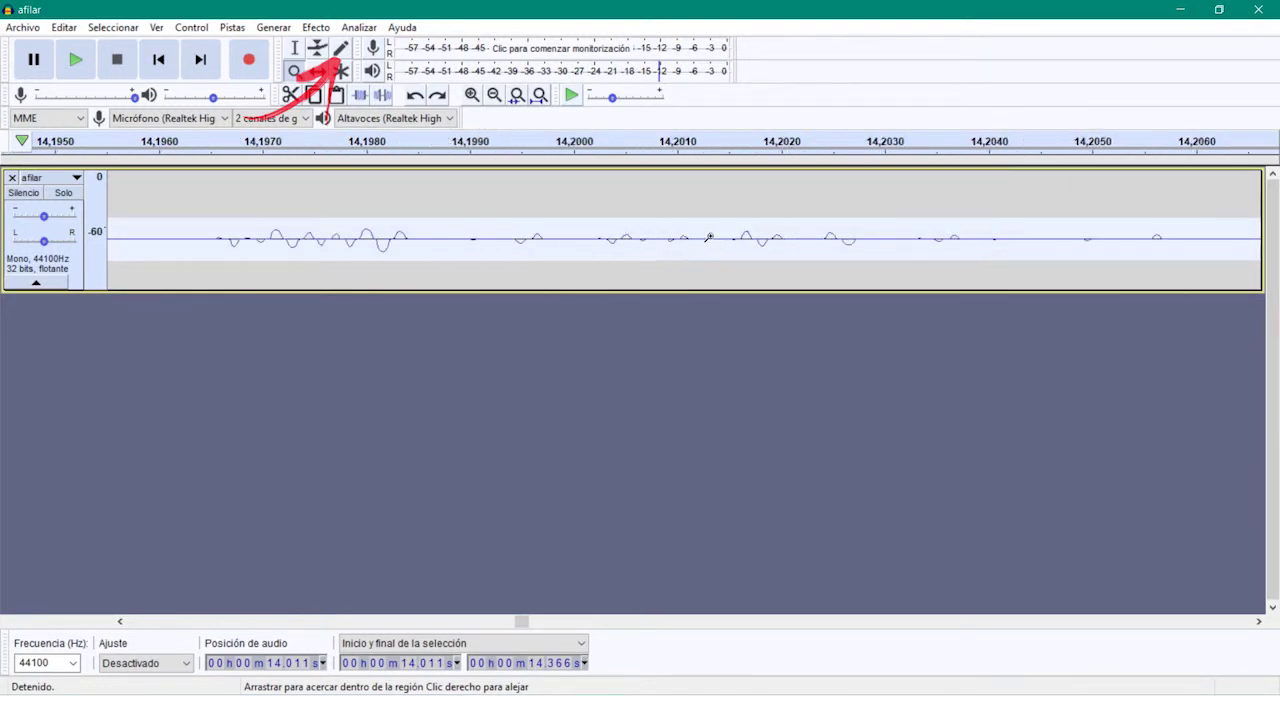
click(612, 236)
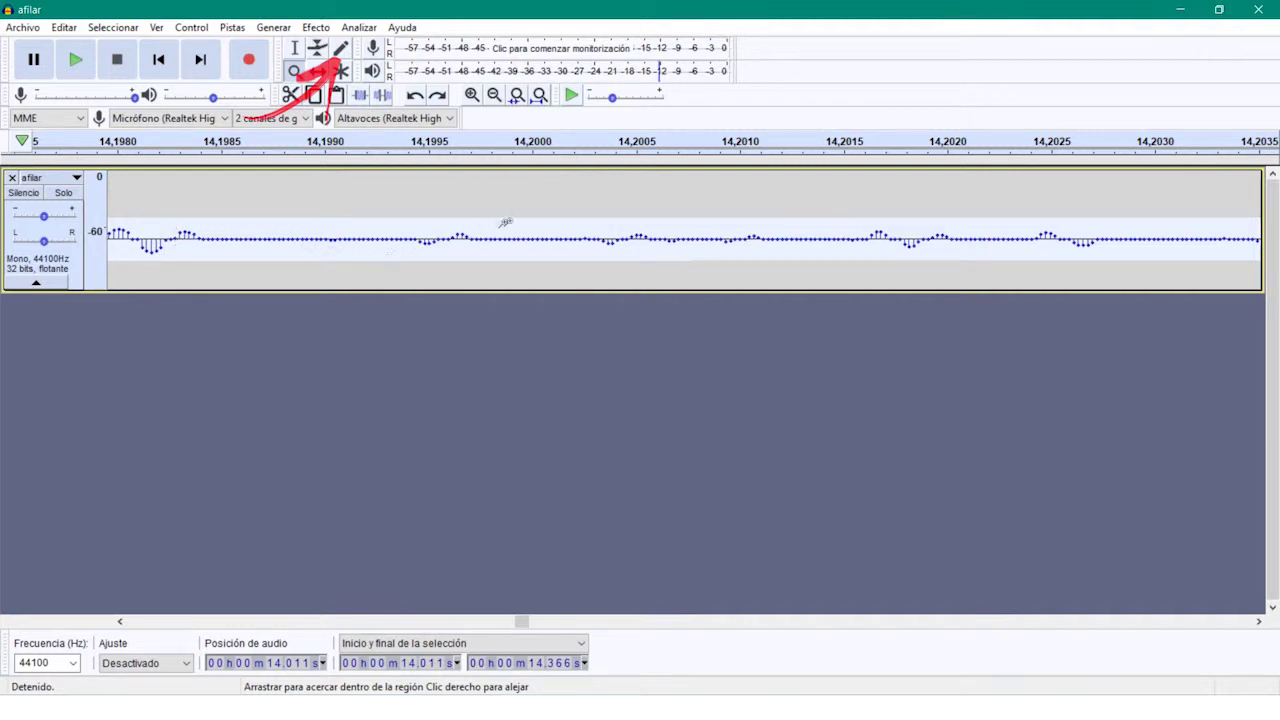
click(343, 52)
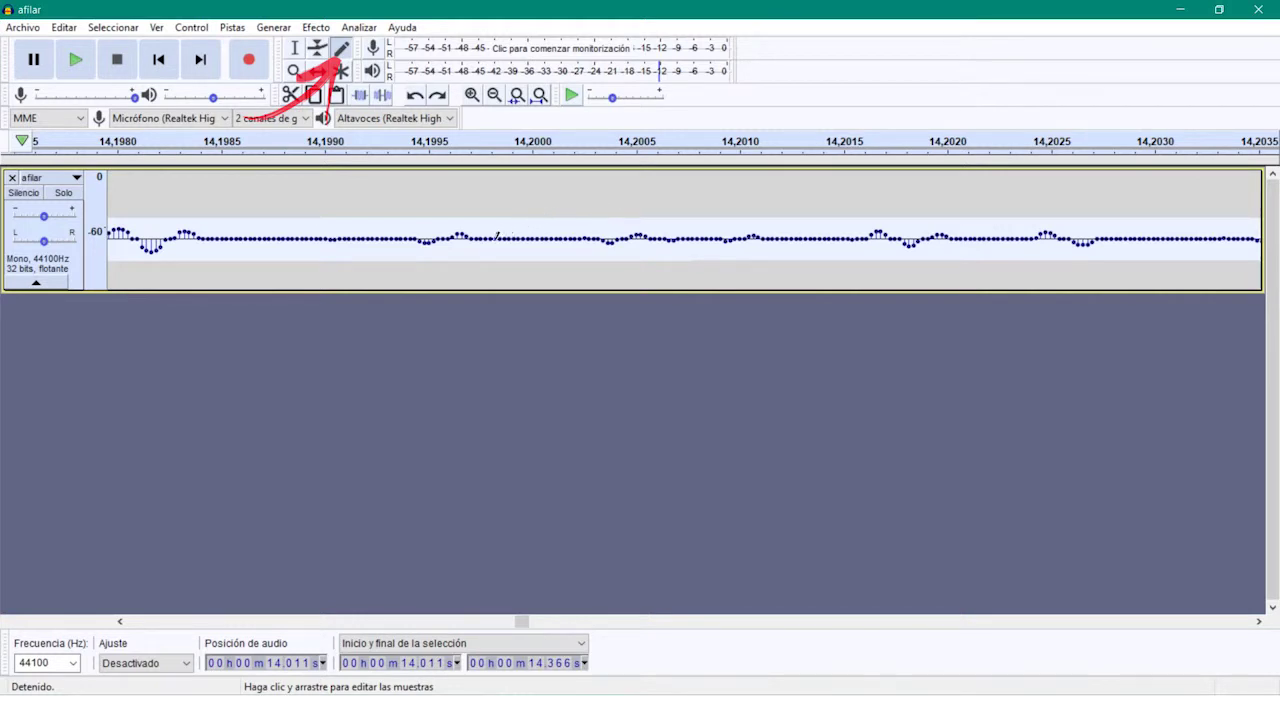
mouse_move(483, 237)
mouse_down()
mouse_move(558, 214)
mouse_move(634, 218)
mouse_move(662, 234)
mouse_move(698, 217)
mouse_move(718, 264)
mouse_move(774, 217)
mouse_move(804, 251)
mouse_move(863, 213)
mouse_move(933, 257)
mouse_move(998, 208)
mouse_up()
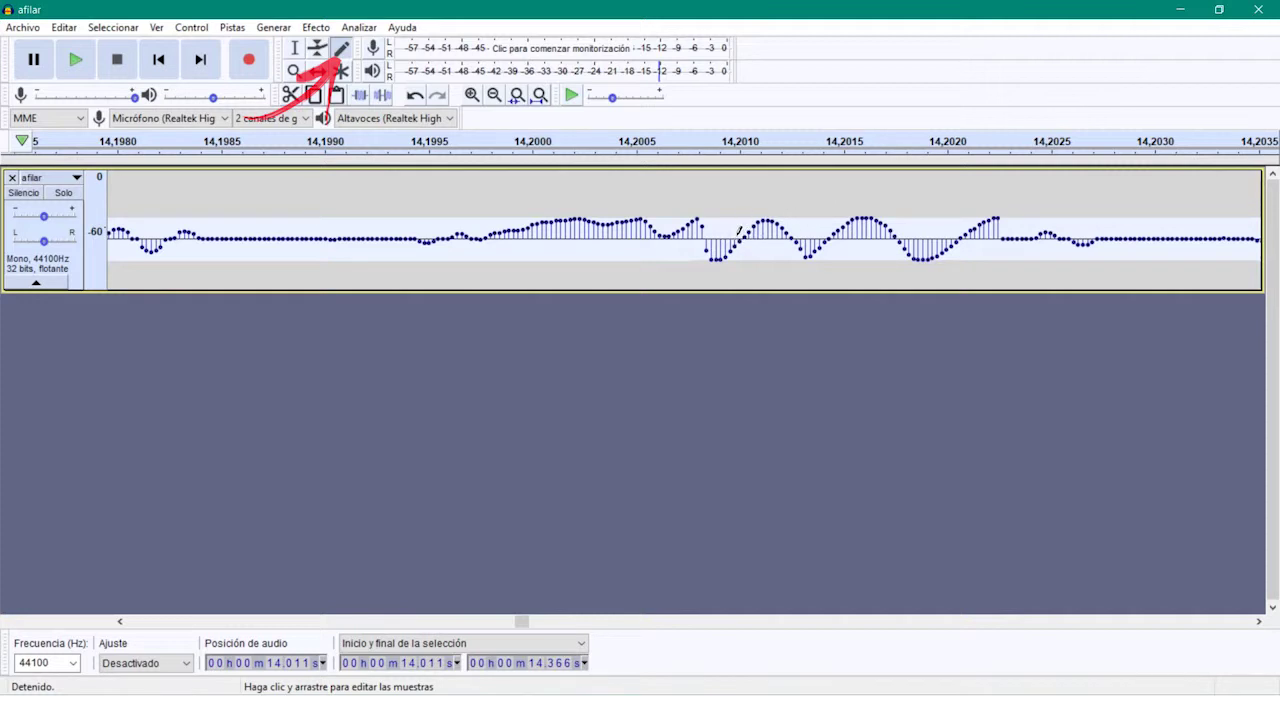
Reshape the drawn peaks and trough between about 14.2008 and 14.2011 seconds with short Draw tool strokes
mouse_move(737, 240)
mouse_down()
mouse_move(740, 213)
mouse_move(745, 250)
mouse_move(747, 222)
mouse_move(748, 236)
mouse_up()
mouse_move(756, 221)
mouse_down()
mouse_move(755, 267)
mouse_move(750, 205)
mouse_move(754, 255)
mouse_move(757, 210)
mouse_move(758, 253)
mouse_move(760, 214)
mouse_up()
mouse_move(764, 220)
mouse_down()
mouse_move(766, 265)
mouse_move(764, 204)
mouse_move(707, 222)
mouse_move(849, 198)
mouse_move(812, 273)
mouse_move(751, 199)
mouse_move(693, 220)
mouse_move(796, 260)
mouse_move(754, 199)
mouse_move(746, 268)
mouse_move(899, 245)
mouse_move(694, 224)
mouse_move(858, 233)
mouse_move(657, 235)
mouse_move(873, 258)
mouse_move(773, 218)
mouse_move(844, 269)
mouse_move(765, 223)
mouse_move(766, 296)
mouse_move(756, 207)
mouse_move(756, 283)
mouse_move(770, 230)
mouse_up()
mouse_move(702, 217)
mouse_down()
mouse_move(712, 245)
mouse_move(720, 216)
mouse_move(713, 246)
mouse_up()
drag(716, 246, 750, 229)
Repeatedly smooth the samples around 14.2011 seconds until the peak is nearly flat
click(752, 229)
click(758, 228)
click(762, 229)
mouse_move(766, 229)
mouse_down()
mouse_move(786, 226)
mouse_move(764, 232)
mouse_up()
click(761, 229)
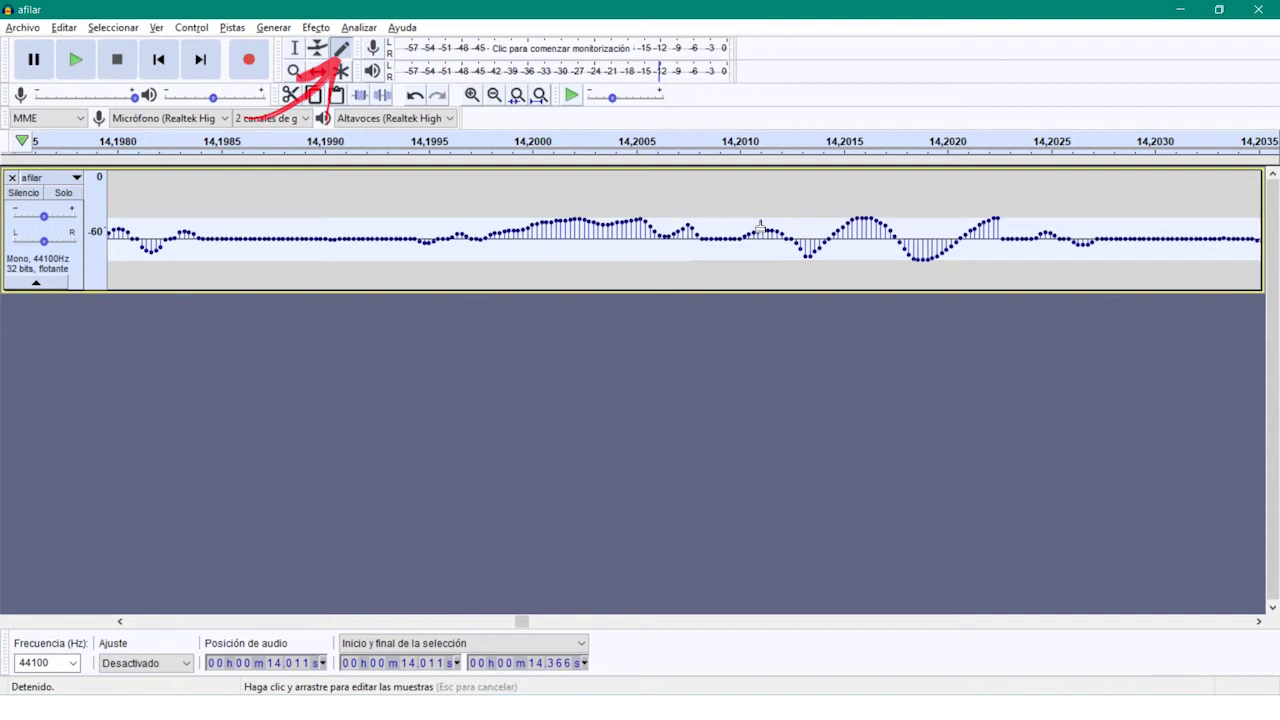
click(760, 227)
click(760, 228)
click(760, 228)
click(760, 228)
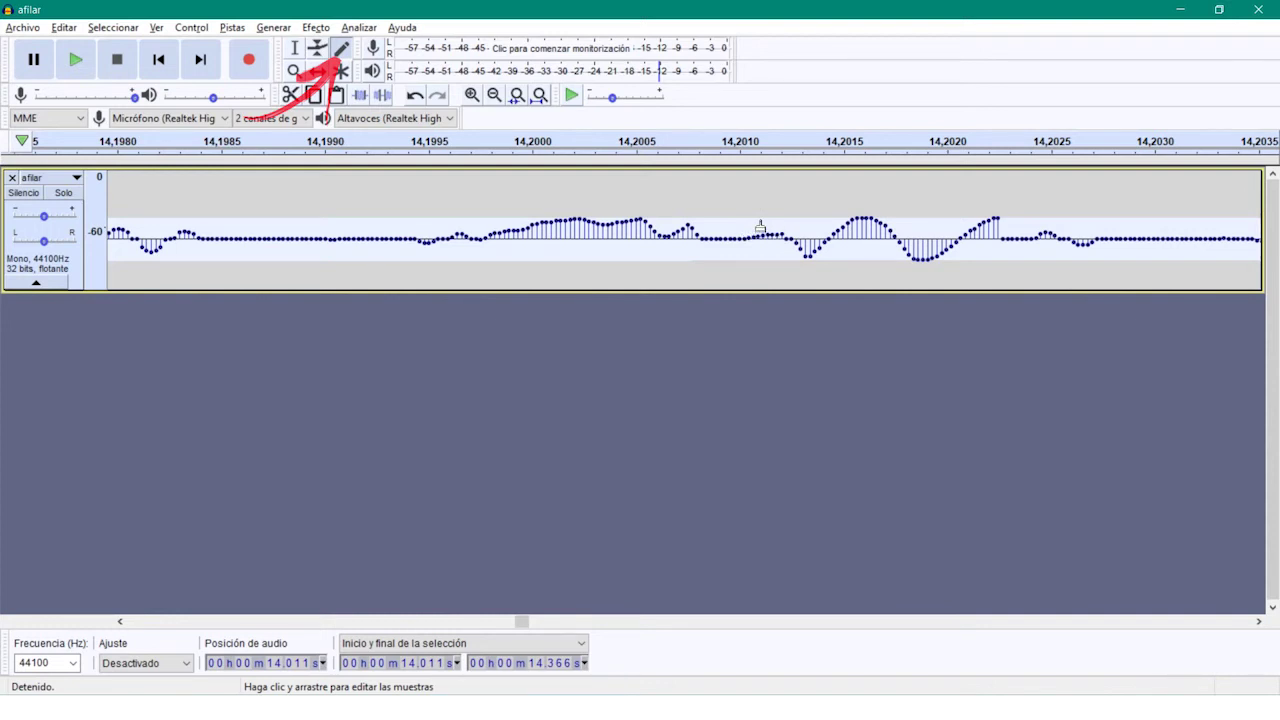
click(770, 232)
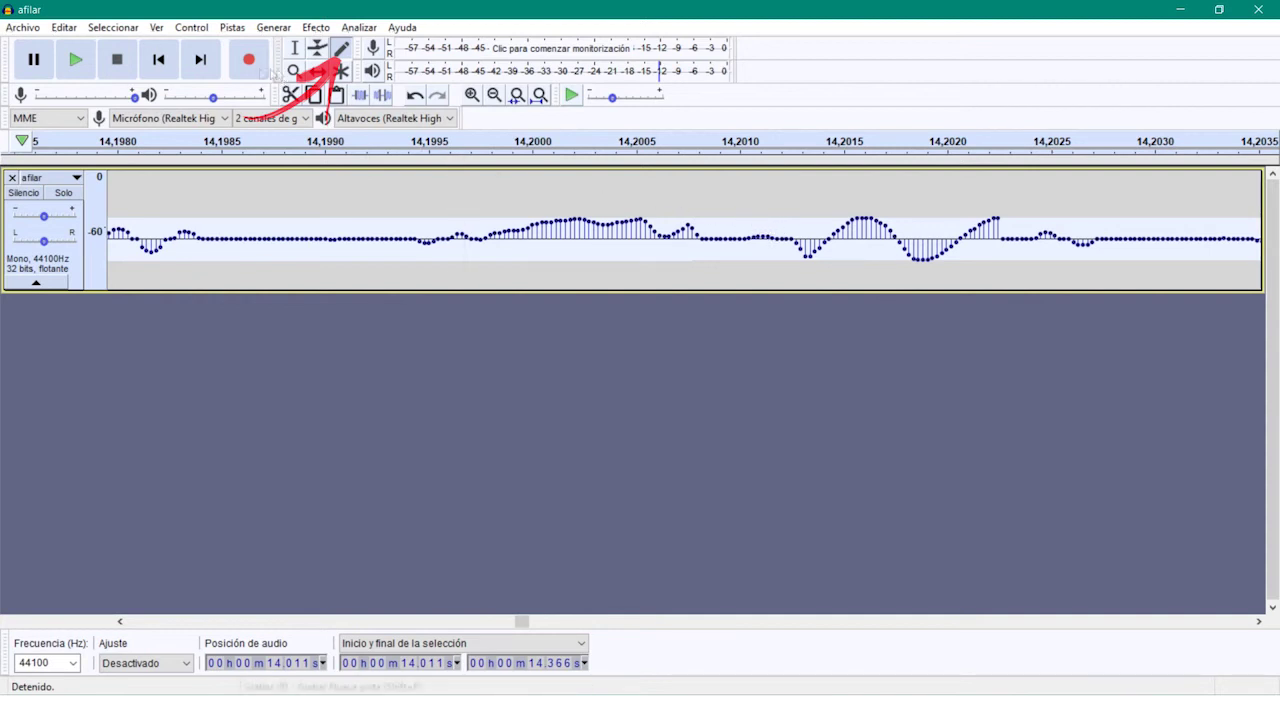
Select the edited audio from 14.199 to 14.201 seconds with the Selection tool
click(295, 48)
drag(410, 234, 804, 228)
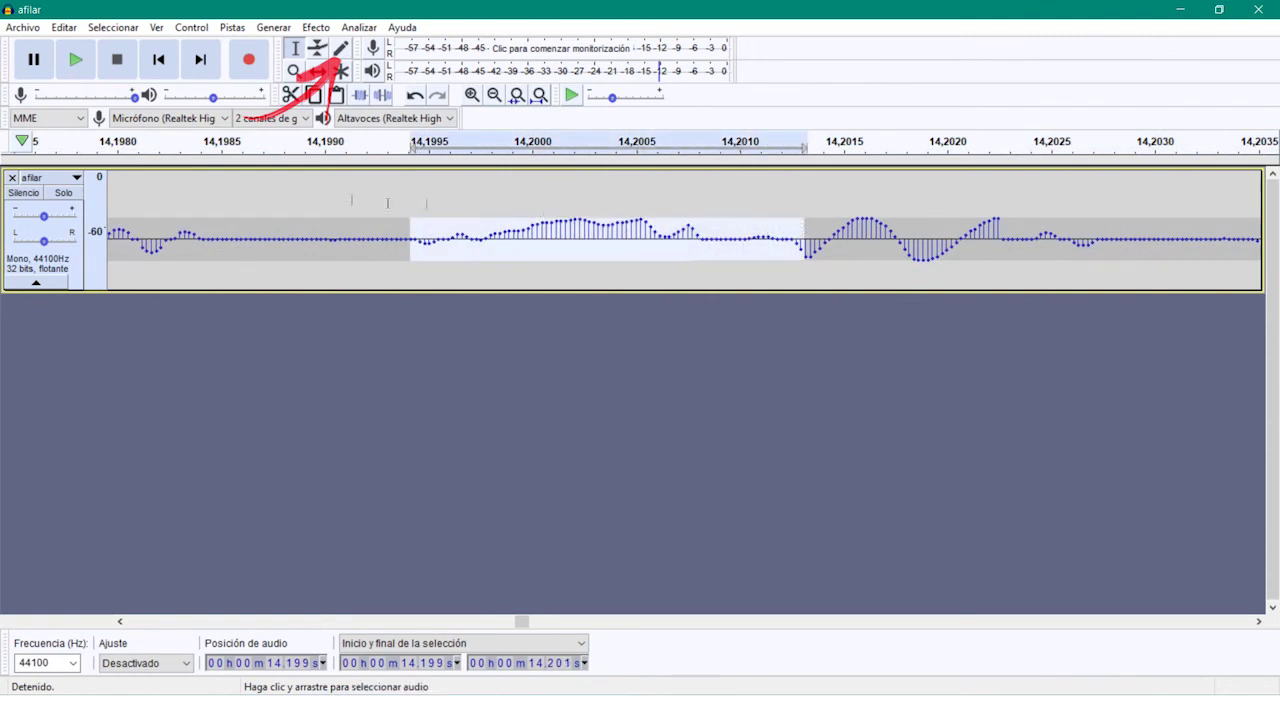